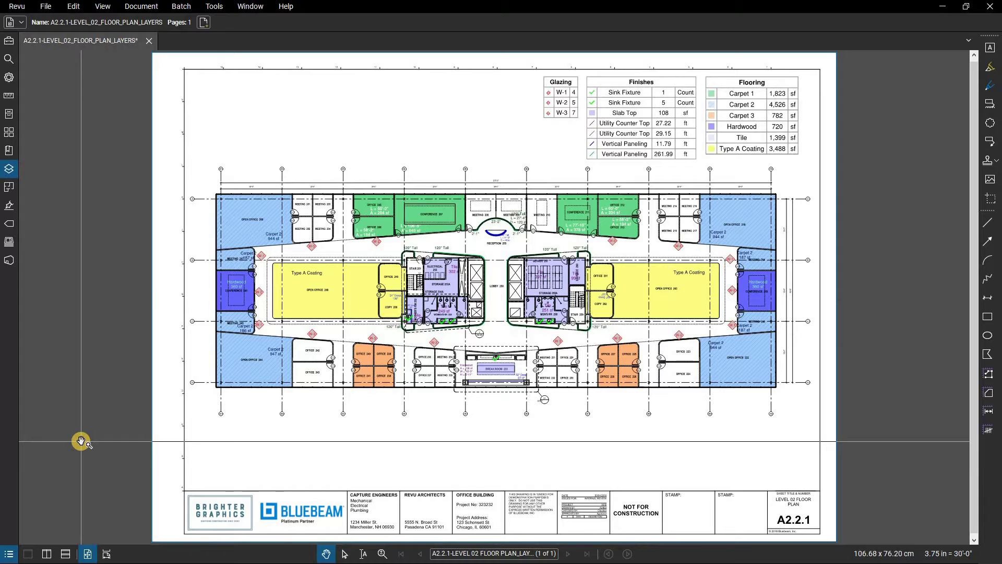
Step: Open the Markups List and scroll through the drawing's markups
{"action": "left_click", "coordinate": [12, 553]}
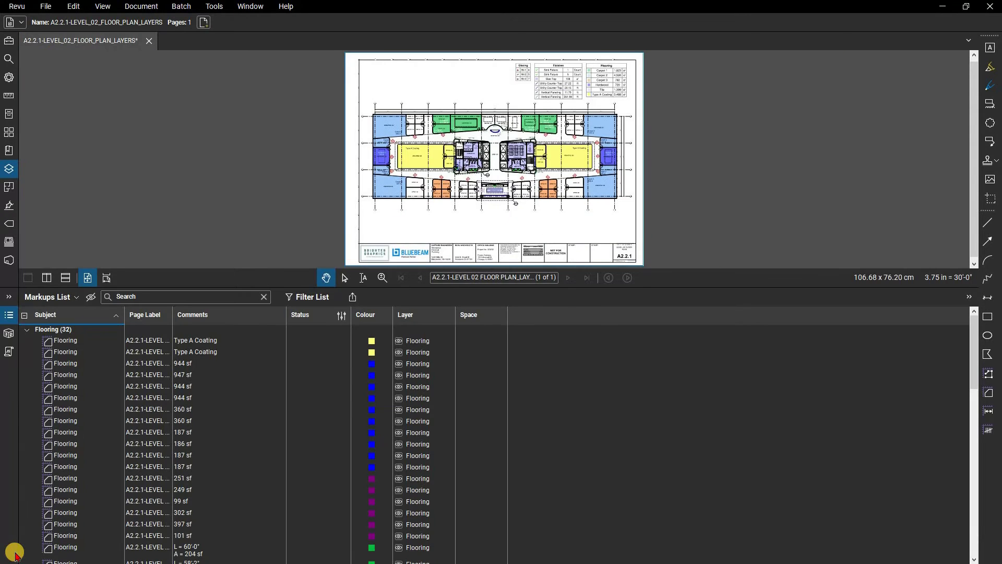
{"action": "scroll", "coordinate": [66, 378], "scroll_direction": "down", "scroll_amount": 5}
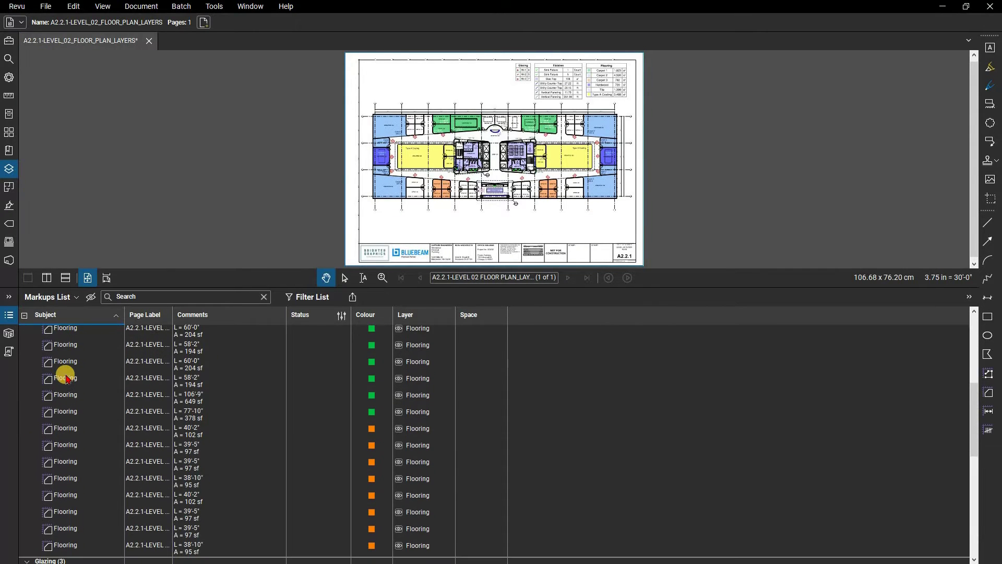
{"action": "scroll", "coordinate": [66, 378], "scroll_direction": "down", "scroll_amount": 4}
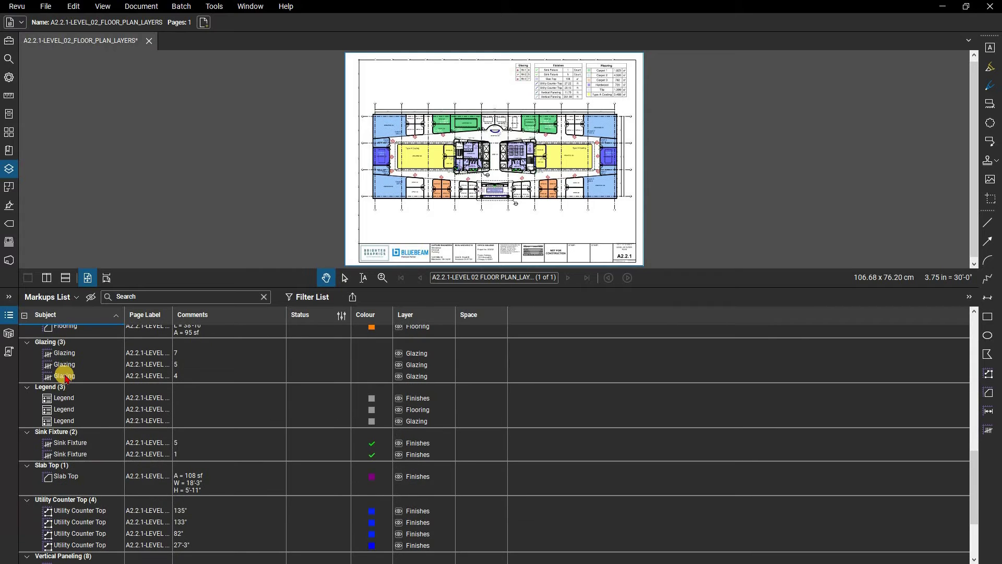
{"action": "scroll", "coordinate": [64, 376], "scroll_direction": "up", "scroll_amount": 9}
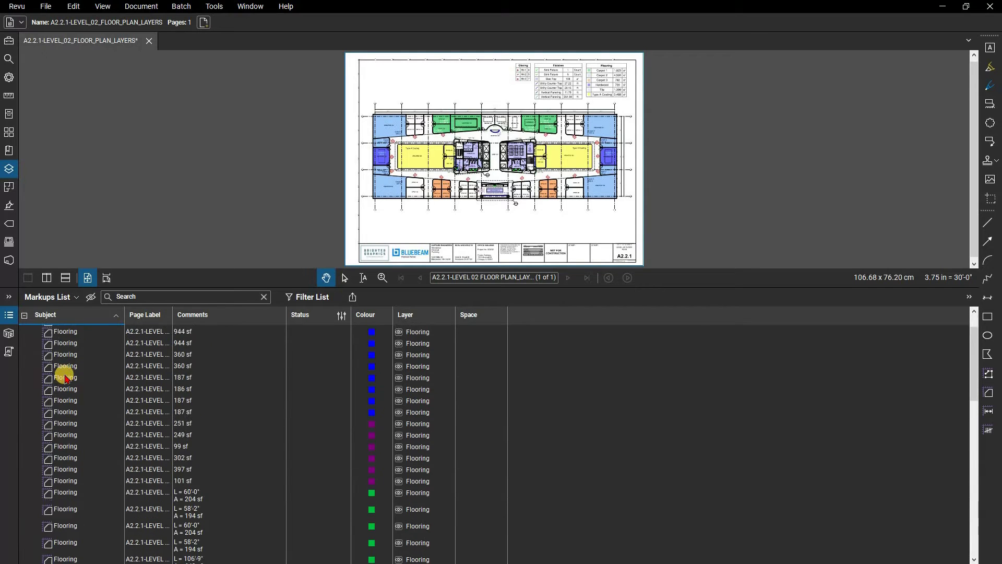
Step: Toggle Hide Markups and Filter List on and back off, then close the Markups List
{"action": "left_click", "coordinate": [92, 300]}
{"action": "left_click", "coordinate": [89, 299]}
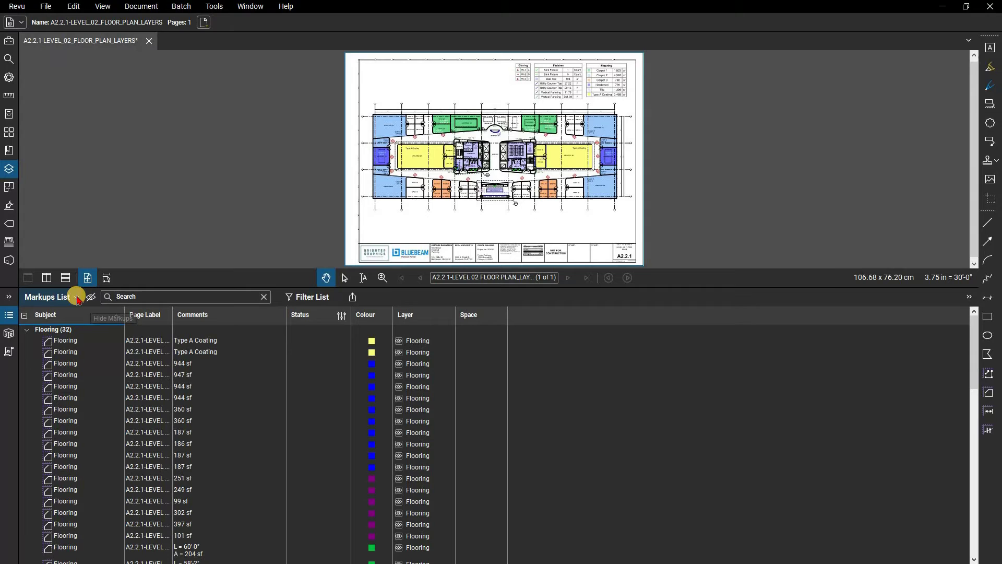
{"action": "left_click", "coordinate": [296, 297]}
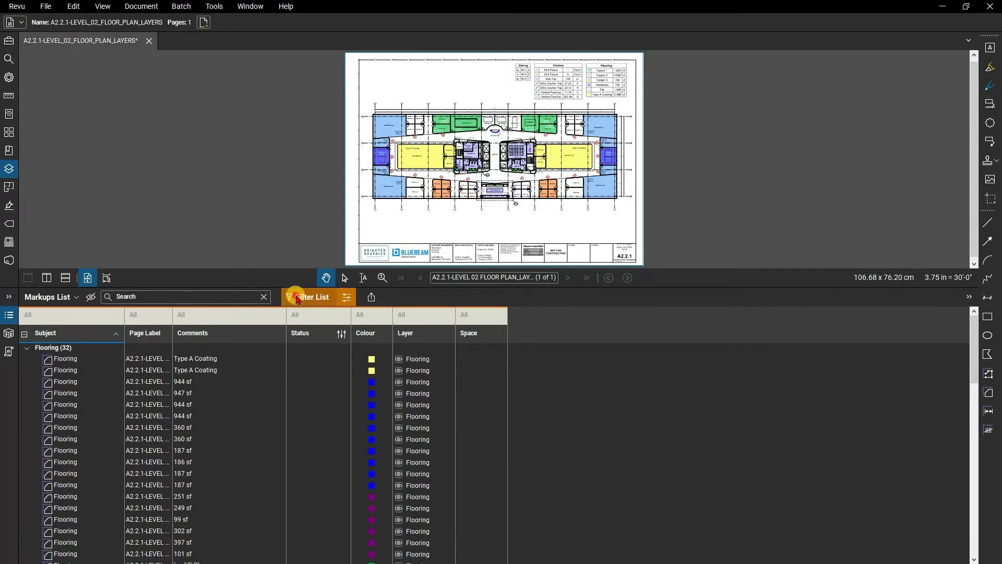
{"action": "left_click", "coordinate": [296, 298]}
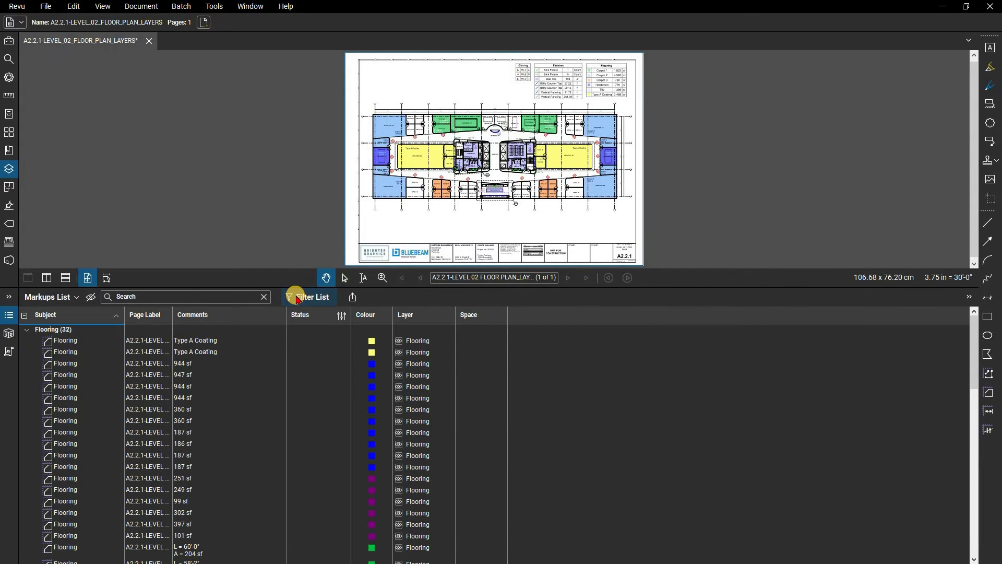
{"action": "left_click", "coordinate": [10, 314]}
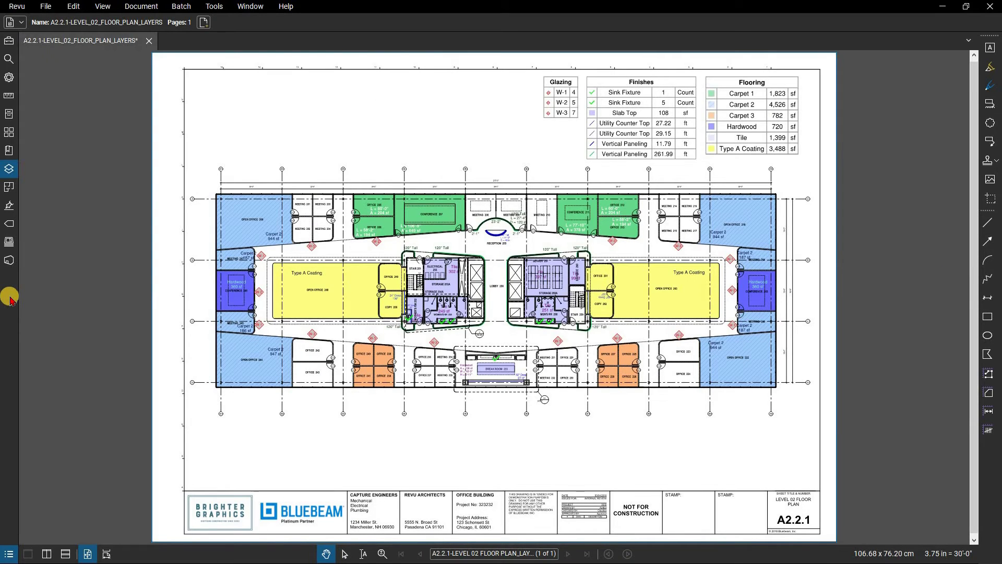
Step: Add Layers to the left panel bar and open it to list the Flooring, Finishes and Glazing layers
{"action": "right_click", "coordinate": [11, 298]}
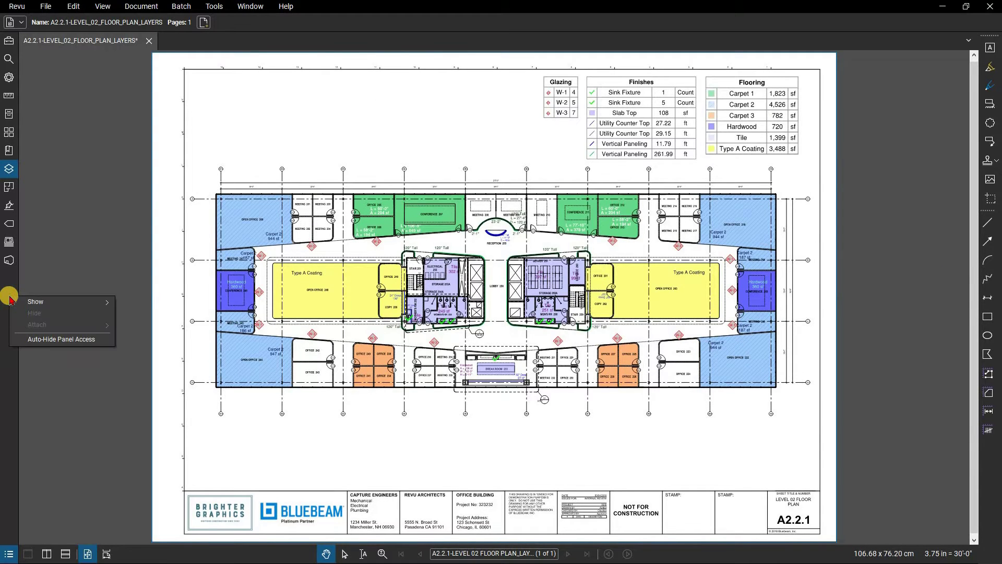
{"action": "mouse_move", "coordinate": [33, 302]}
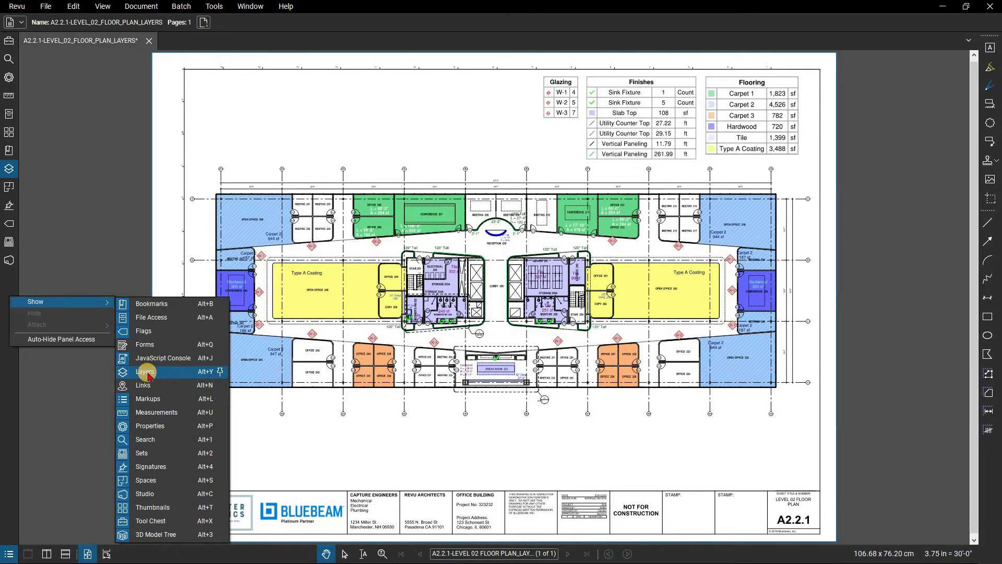
{"action": "left_click", "coordinate": [13, 173]}
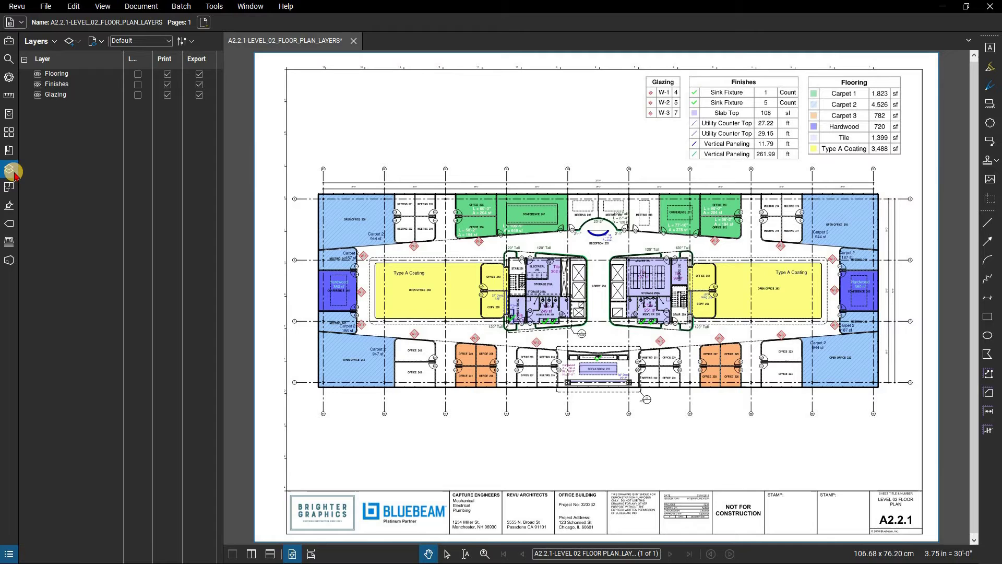
{"action": "double_click", "coordinate": [56, 96]}
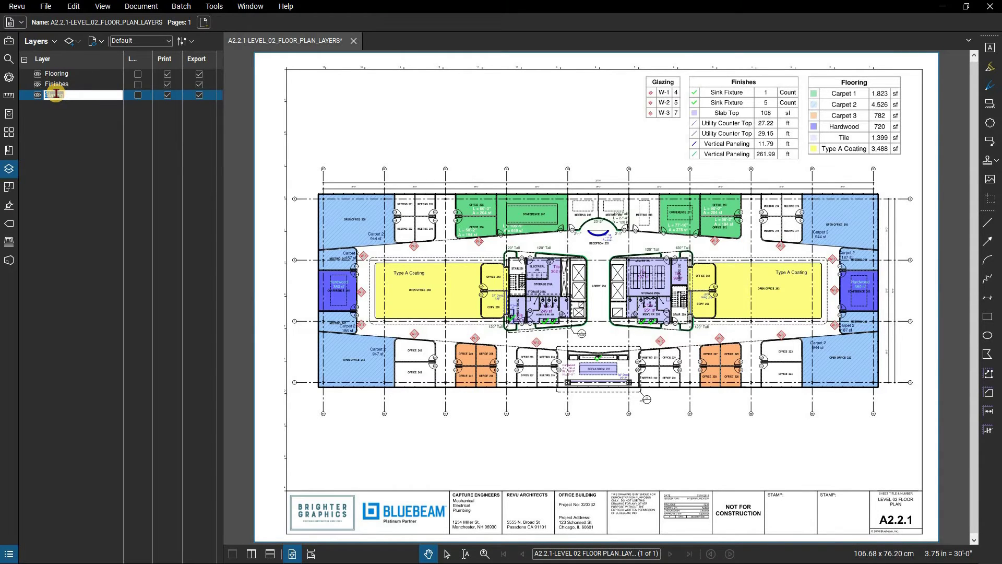
{"action": "left_click", "coordinate": [53, 116]}
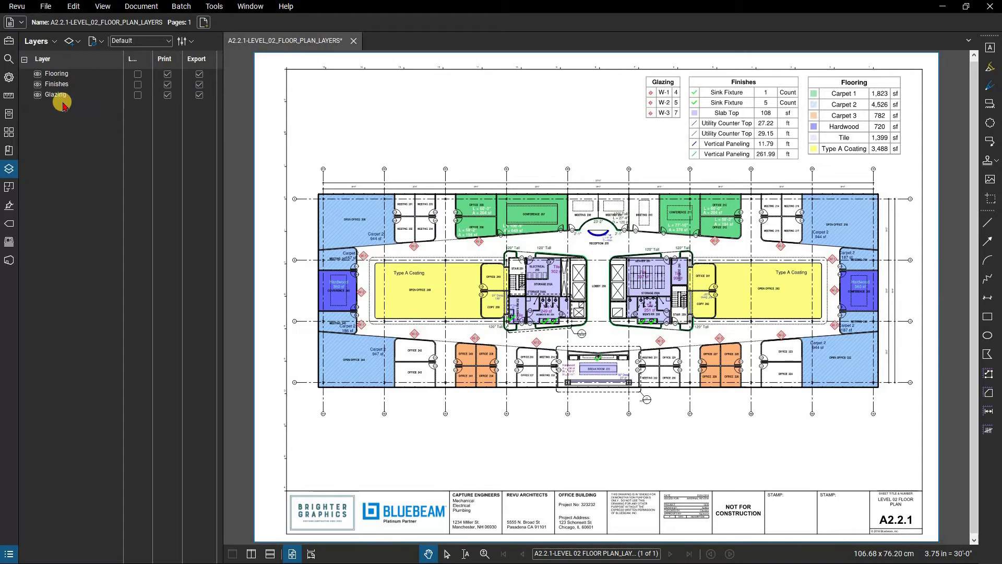
{"action": "left_click", "coordinate": [37, 95]}
{"action": "left_click", "coordinate": [37, 95]}
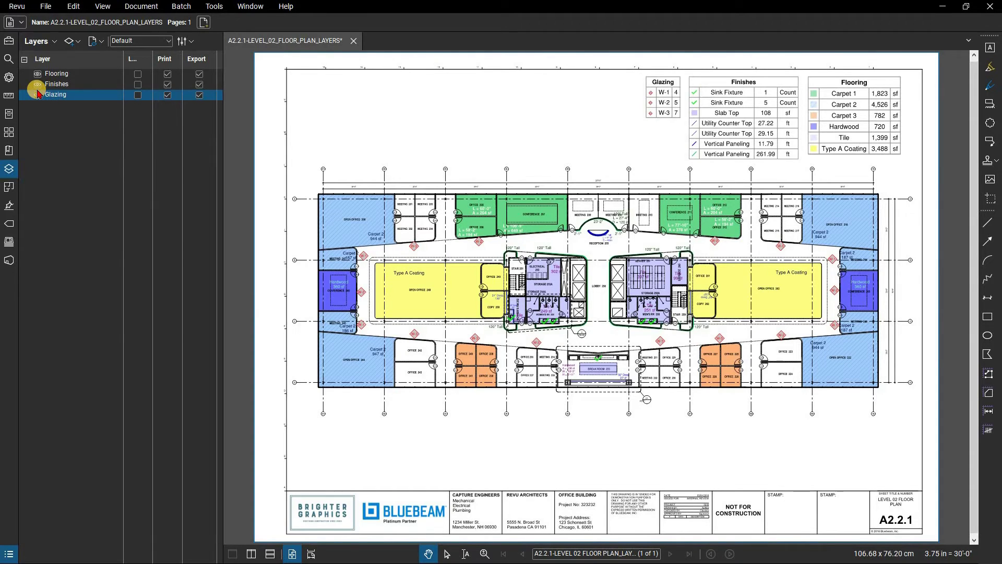
{"action": "left_click", "coordinate": [135, 97]}
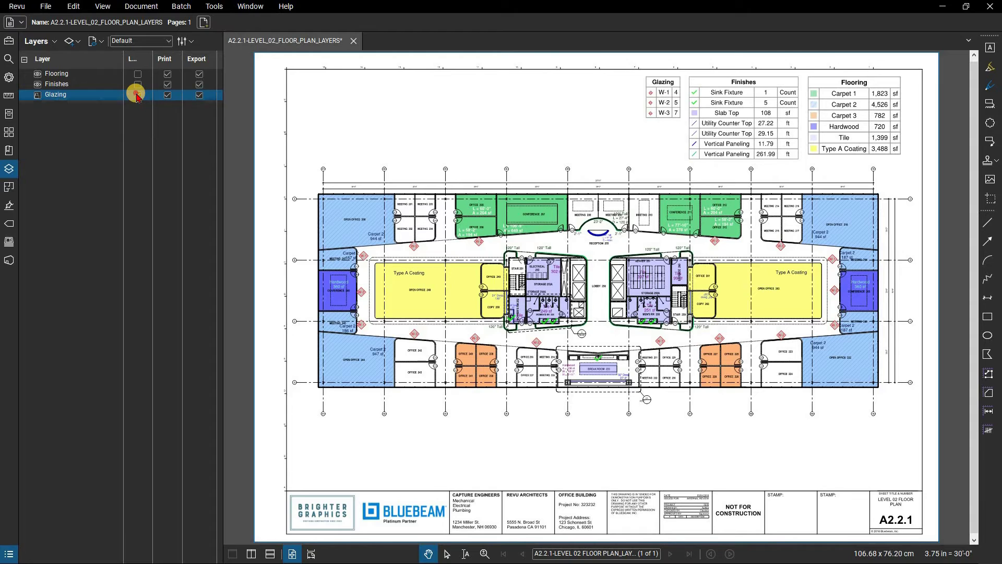
{"action": "left_click", "coordinate": [137, 95]}
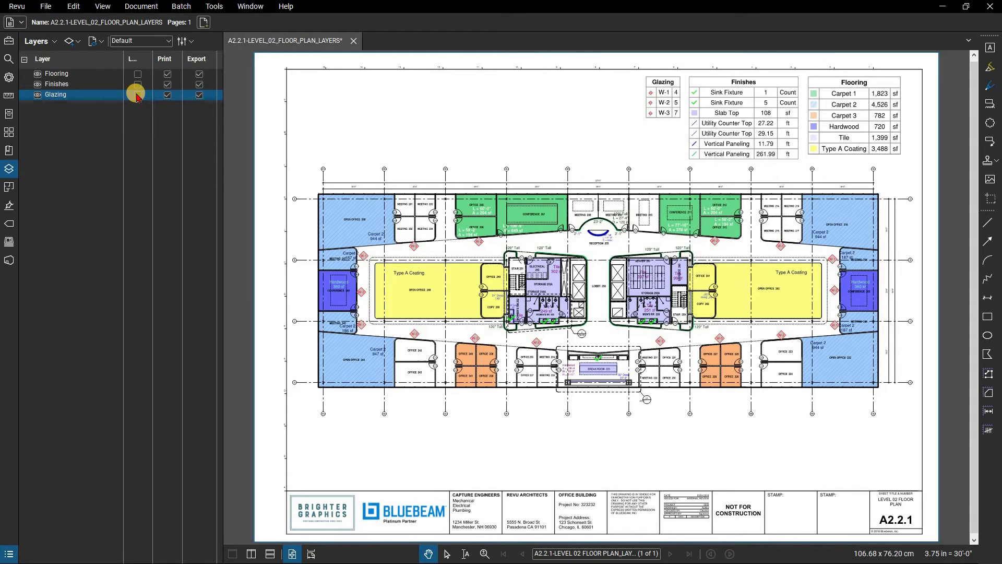
{"action": "left_click", "coordinate": [168, 95]}
{"action": "left_click", "coordinate": [199, 95]}
{"action": "left_click", "coordinate": [199, 96]}
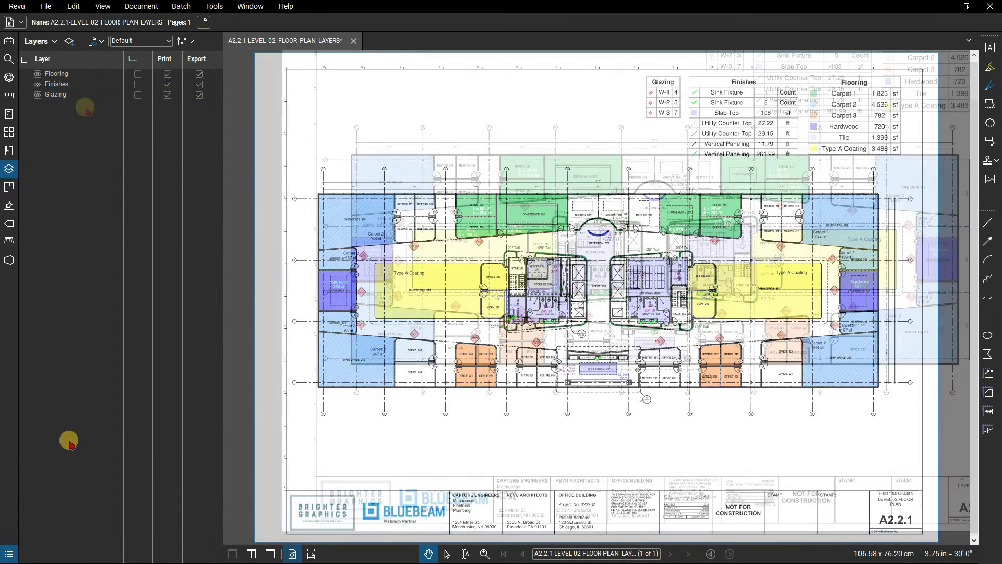
Step: Add a new layer named 'Flooring' after the existing layers
{"action": "left_click", "coordinate": [78, 42]}
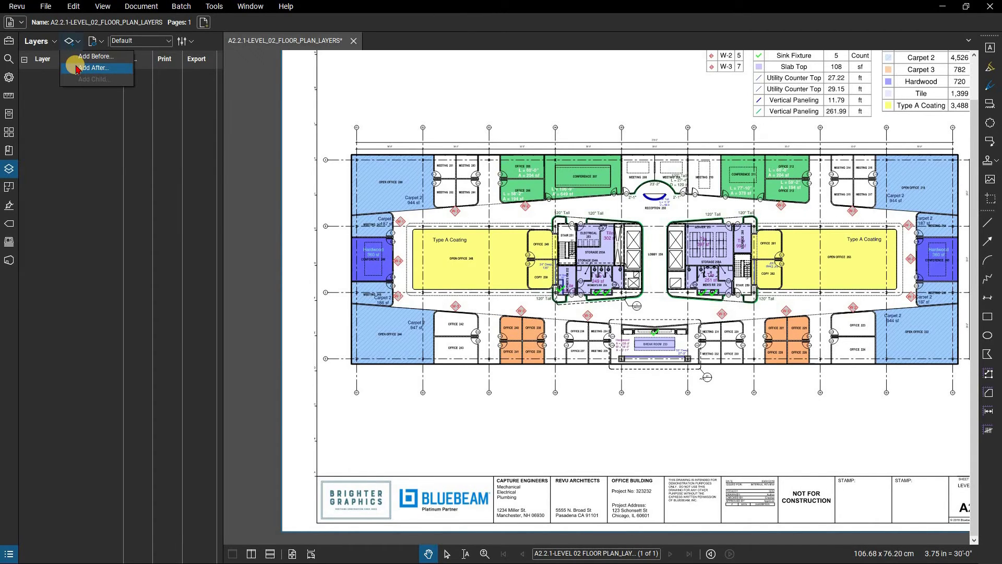
{"action": "left_click", "coordinate": [77, 68]}
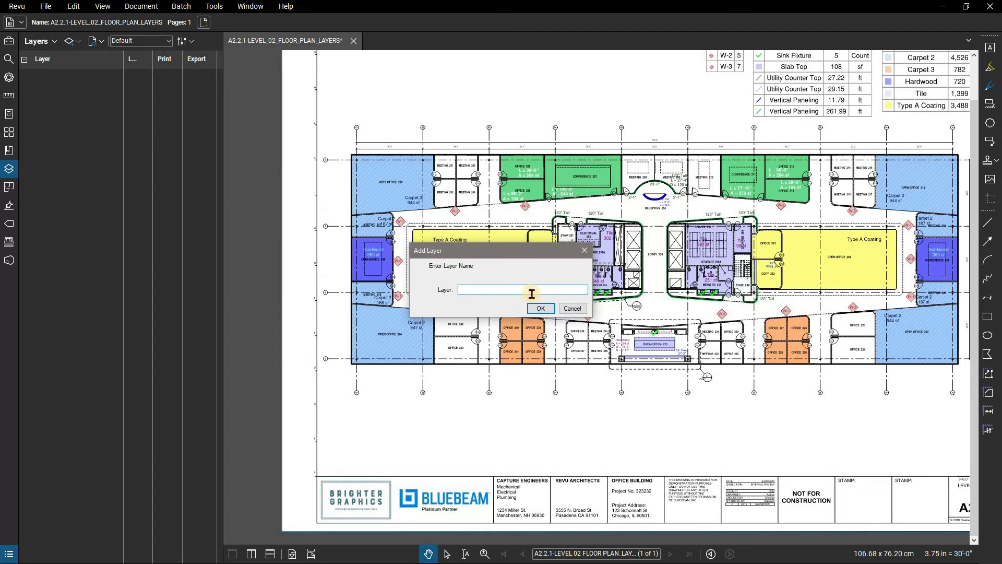
{"action": "type", "text": "Flooring"}
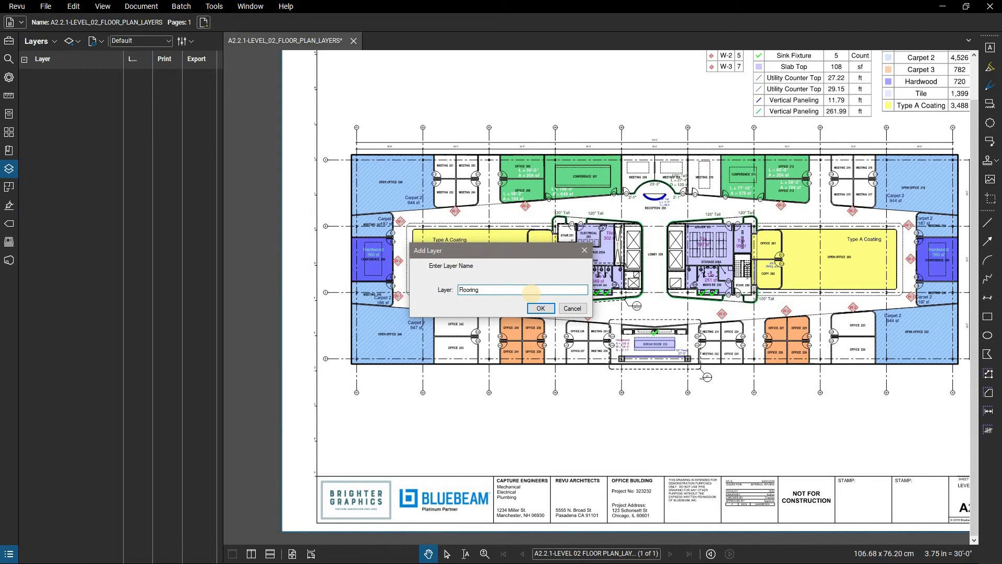
{"action": "left_click", "coordinate": [543, 309]}
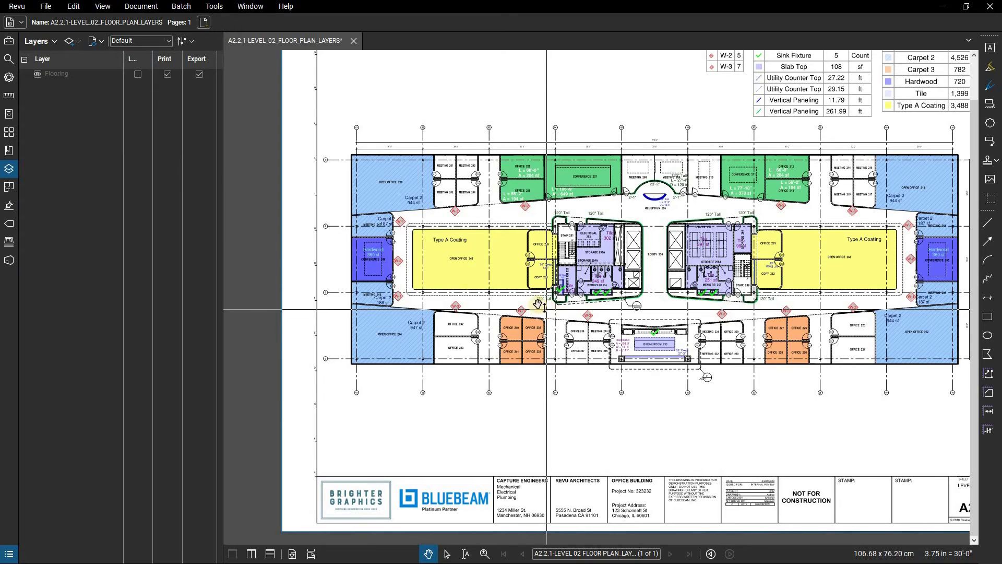
{"action": "right_click", "coordinate": [364, 184]}
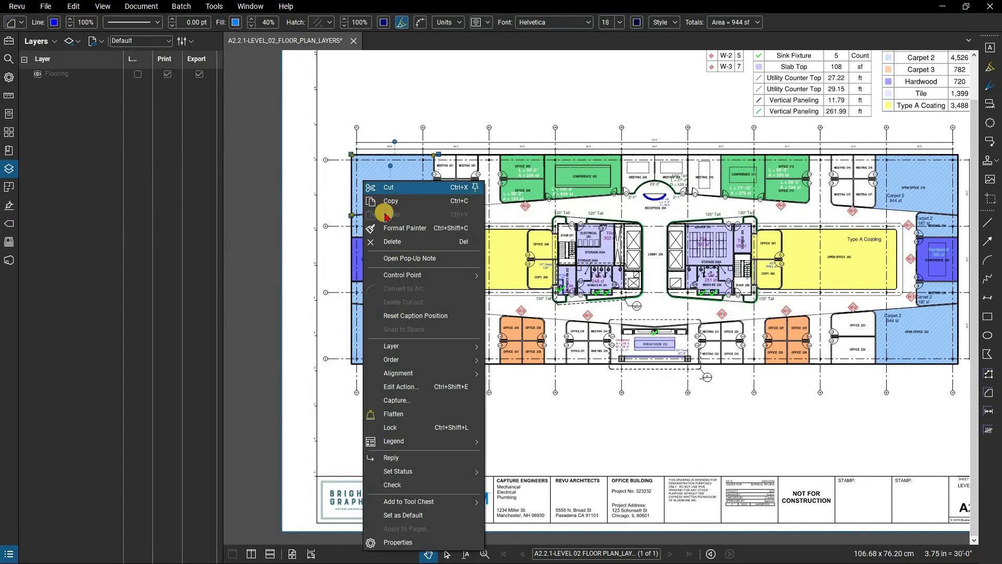
{"action": "mouse_move", "coordinate": [402, 347]}
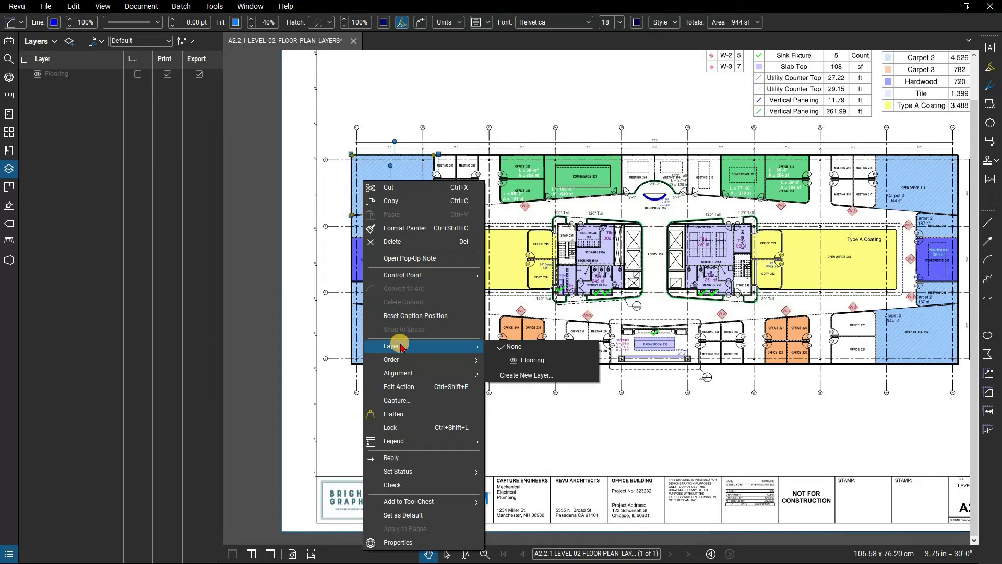
{"action": "left_click", "coordinate": [257, 363]}
Step: Show the Markups List with its Layer column and sort by Subject to group the 32 Flooring markups
{"action": "left_click", "coordinate": [9, 553]}
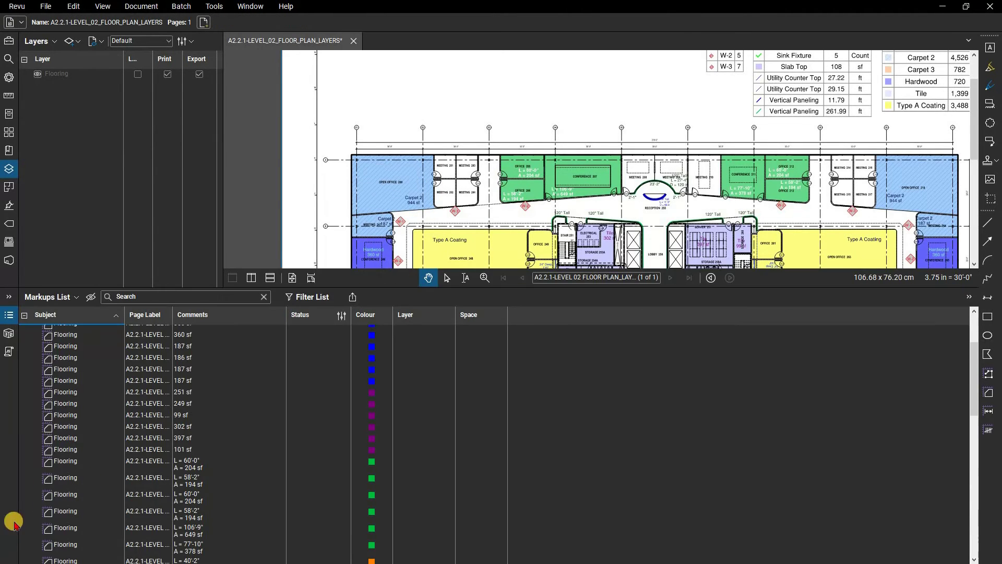
{"action": "left_click", "coordinate": [75, 297]}
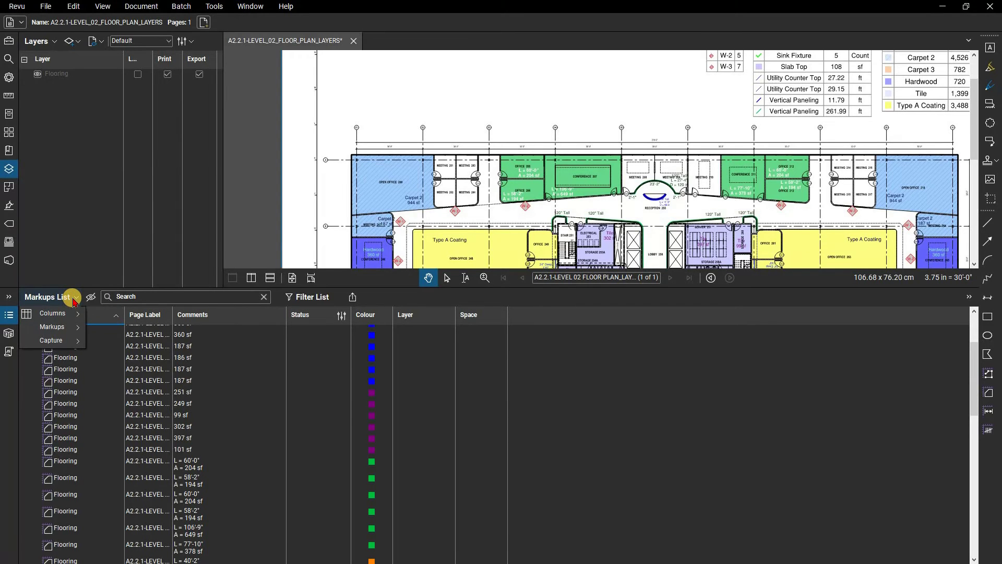
{"action": "mouse_move", "coordinate": [73, 313]}
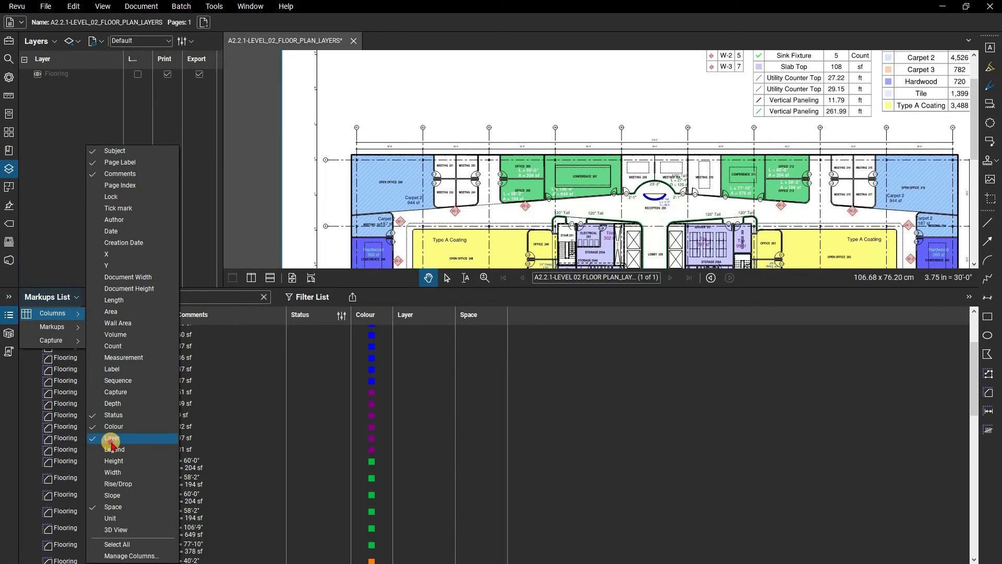
{"action": "left_click", "coordinate": [63, 296]}
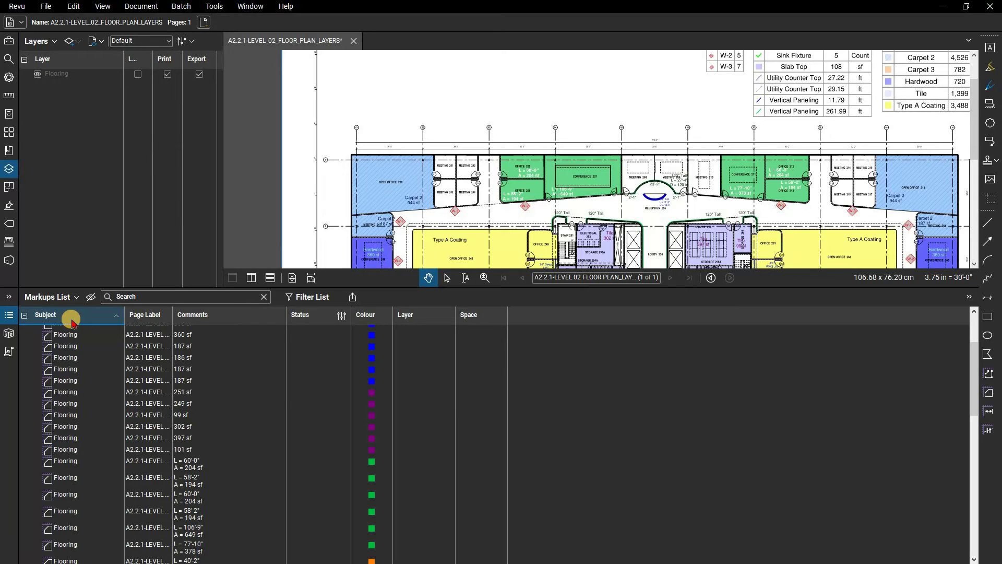
{"action": "left_click", "coordinate": [70, 316]}
{"action": "left_click", "coordinate": [71, 316]}
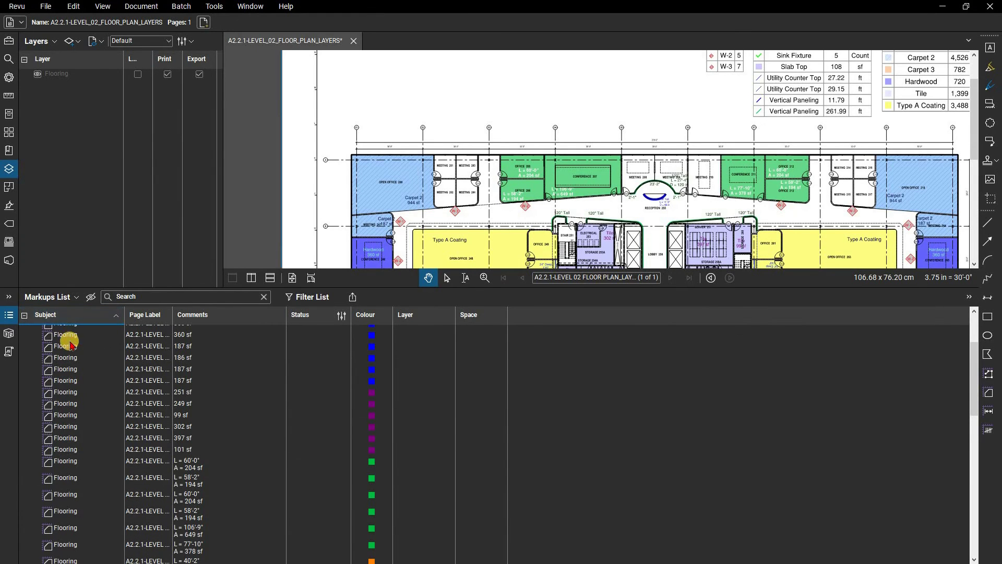
{"action": "scroll", "coordinate": [70, 345], "scroll_direction": "up", "scroll_amount": 3}
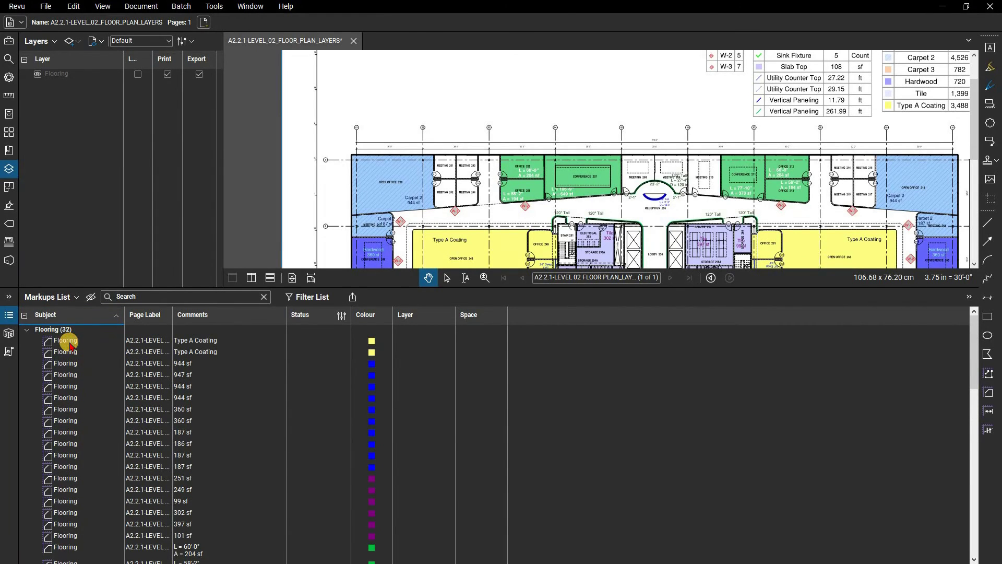
Step: Select all Flooring markups in the list, from the first row to the last
{"action": "left_click", "coordinate": [67, 340]}
{"action": "scroll", "coordinate": [67, 386], "scroll_direction": "down", "scroll_amount": 5}
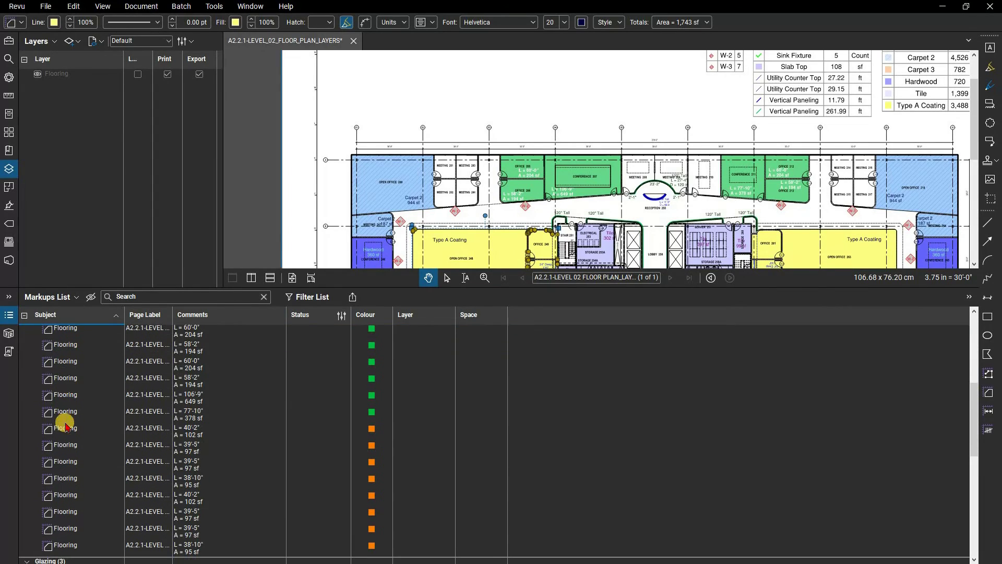
{"action": "left_click", "coordinate": [61, 546], "text": "shift"}
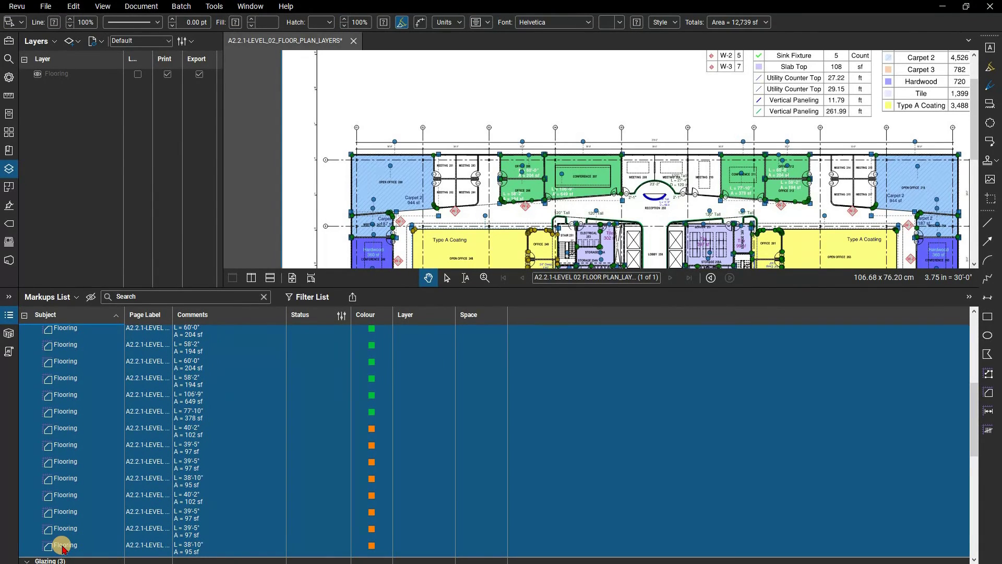
Step: Assign the selected markups to the Flooring layer, then hide and reshow that layer
{"action": "right_click", "coordinate": [62, 547]}
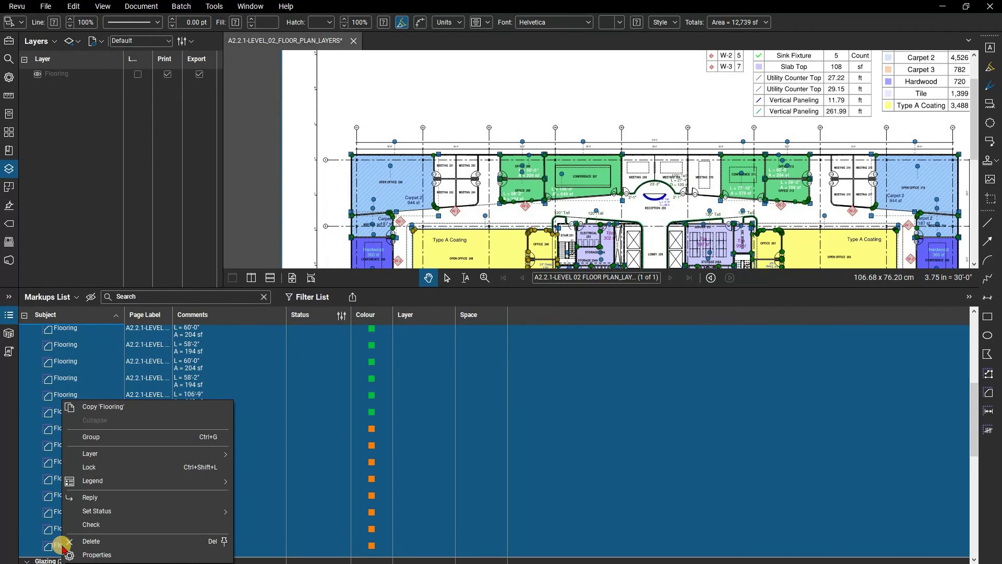
{"action": "mouse_move", "coordinate": [139, 453]}
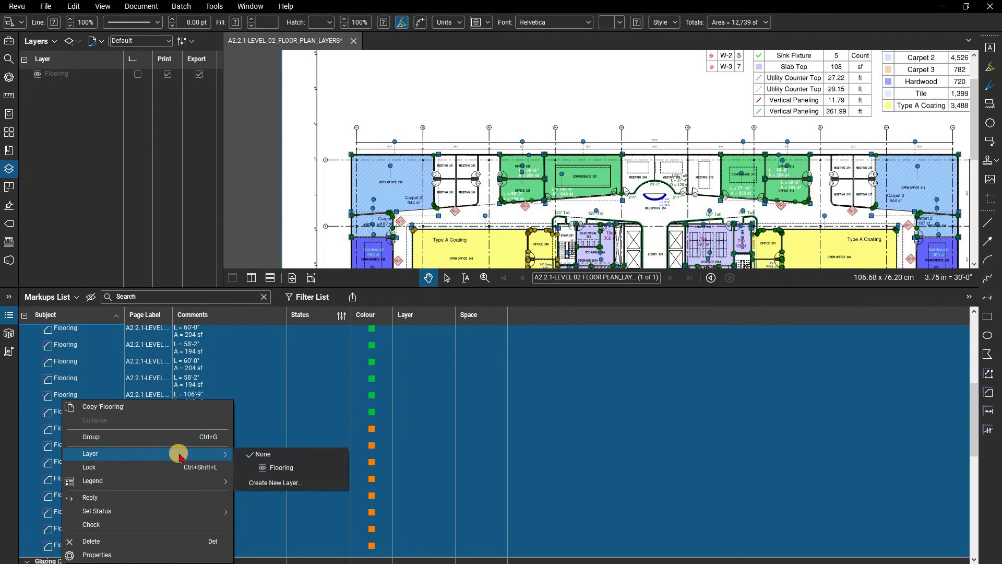
{"action": "left_click", "coordinate": [277, 468]}
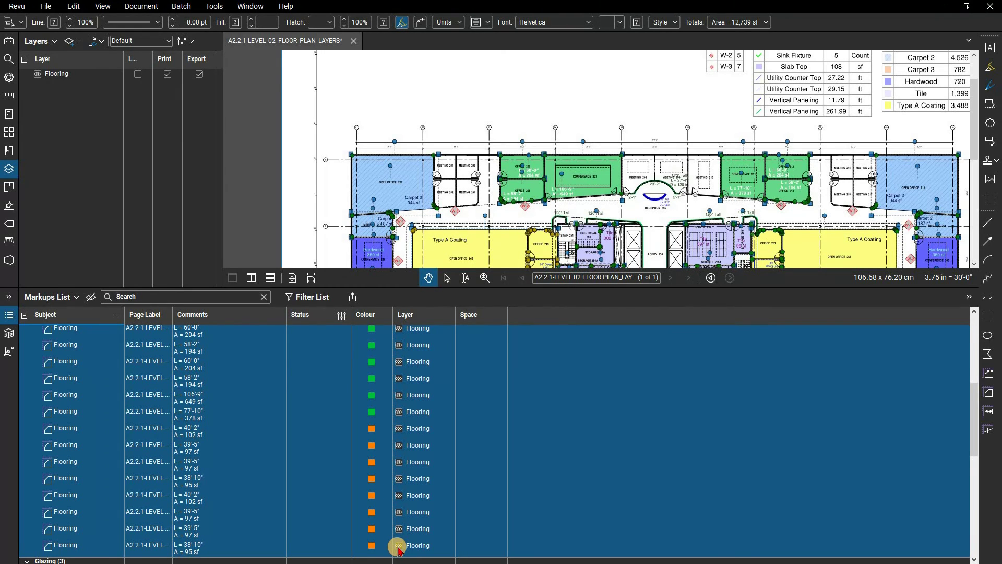
{"action": "left_click", "coordinate": [397, 546]}
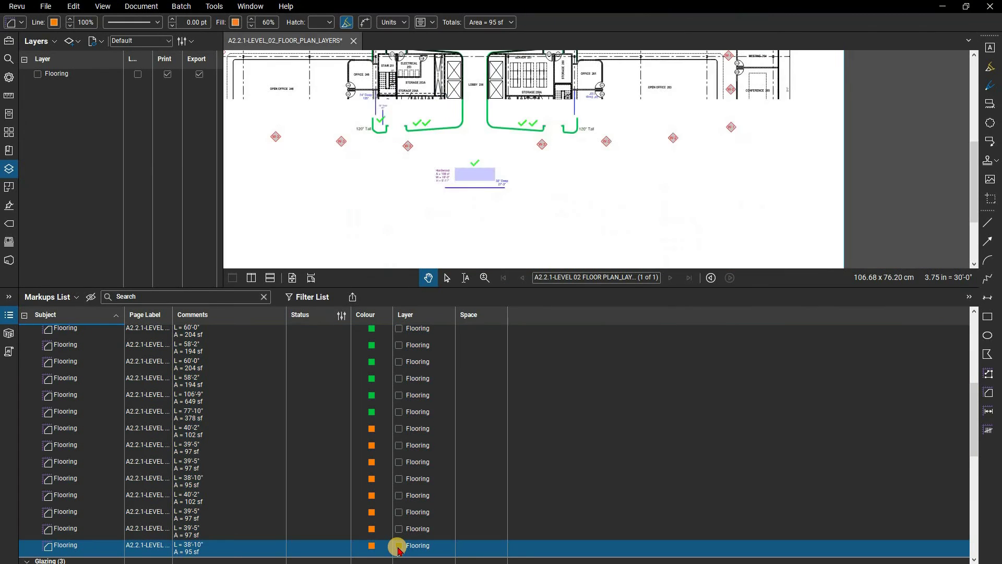
{"action": "left_click", "coordinate": [397, 546]}
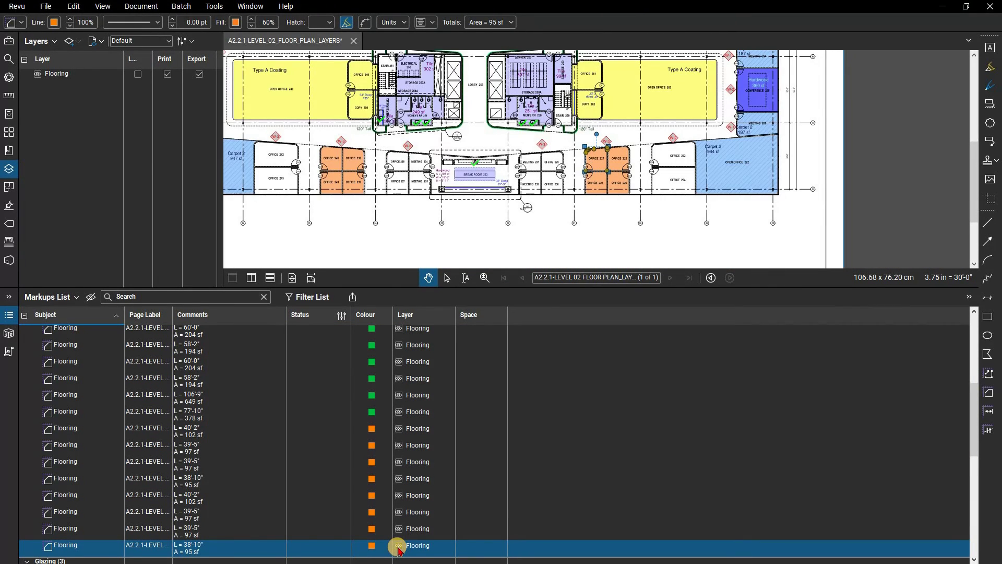